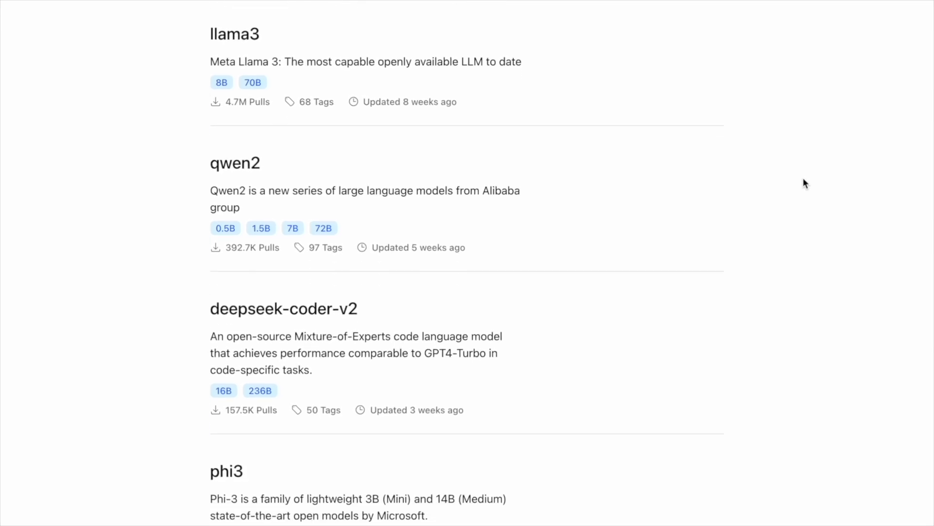
# Browse the available language models in the Ollama model library
pyautogui.scroll(-12, 811, 181)
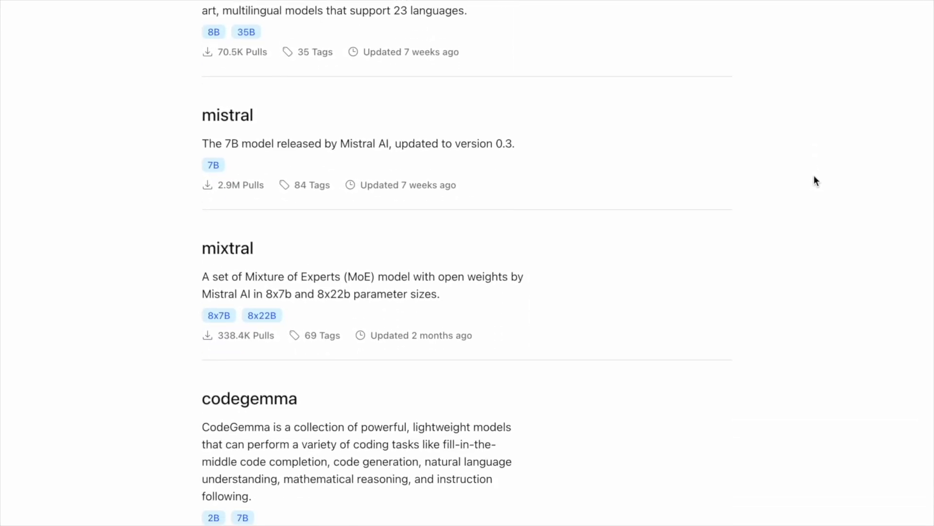
pyautogui.scroll(-10, 822, 174)
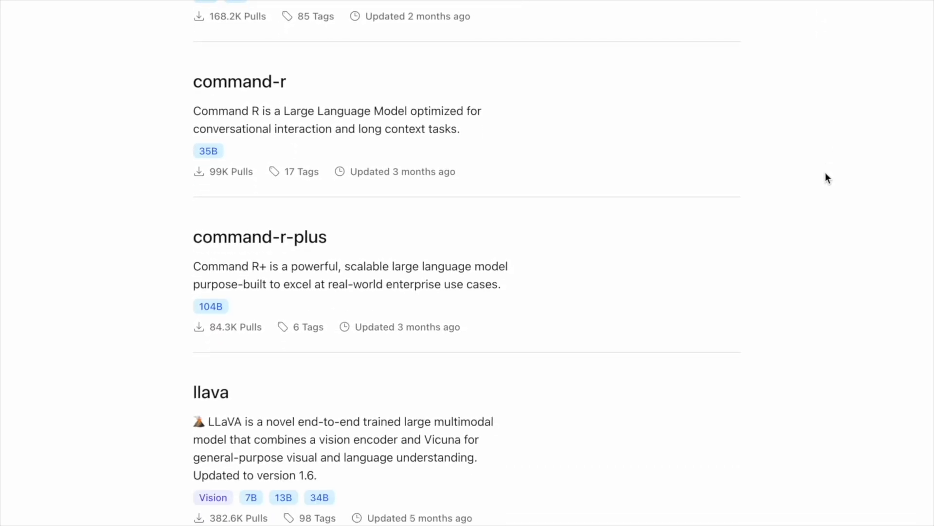
pyautogui.scroll(-12, 834, 172)
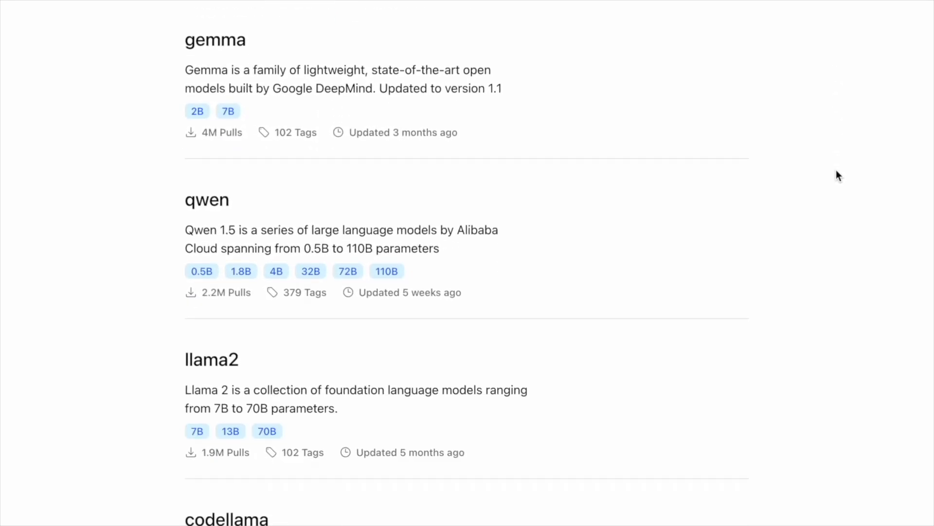
pyautogui.scroll(-1, 840, 173)
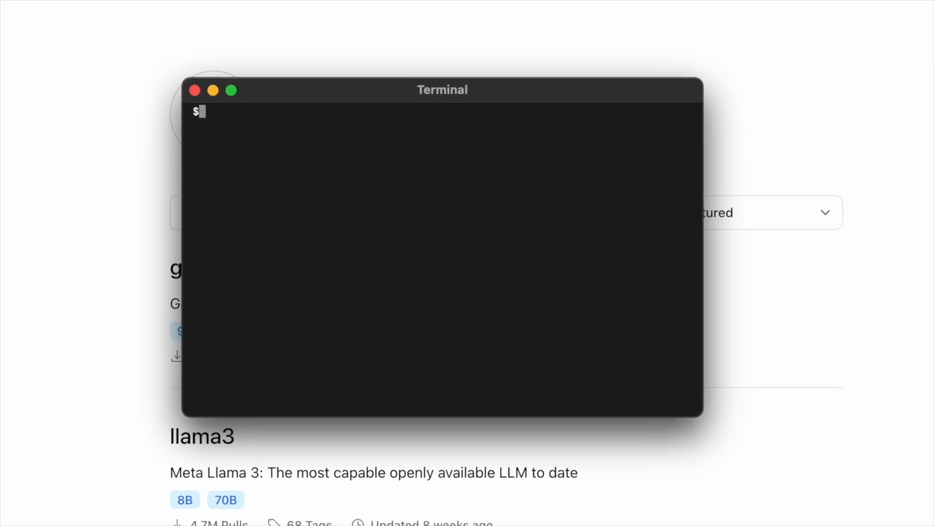
# In Terminal, start the llama3 model with the command "ollama run llama3"
pyautogui.write('oll')
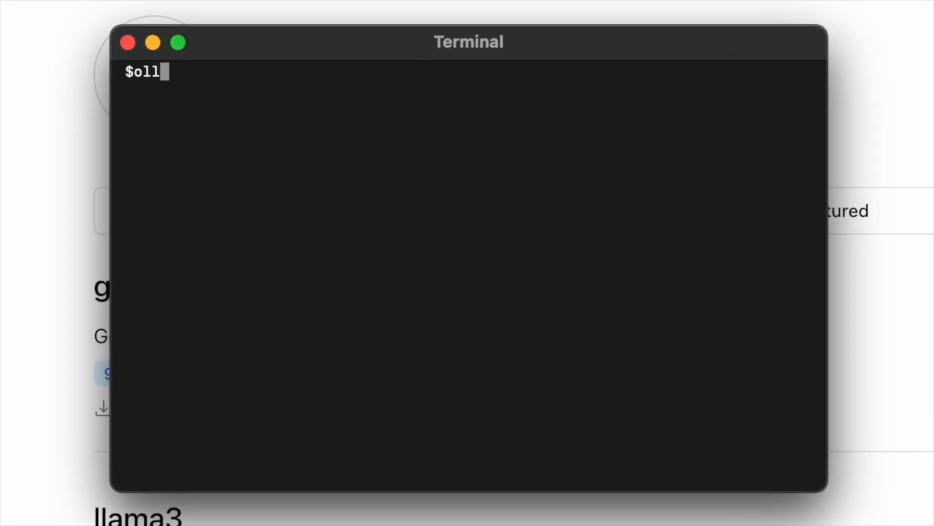
pyautogui.write('ama run llama3')
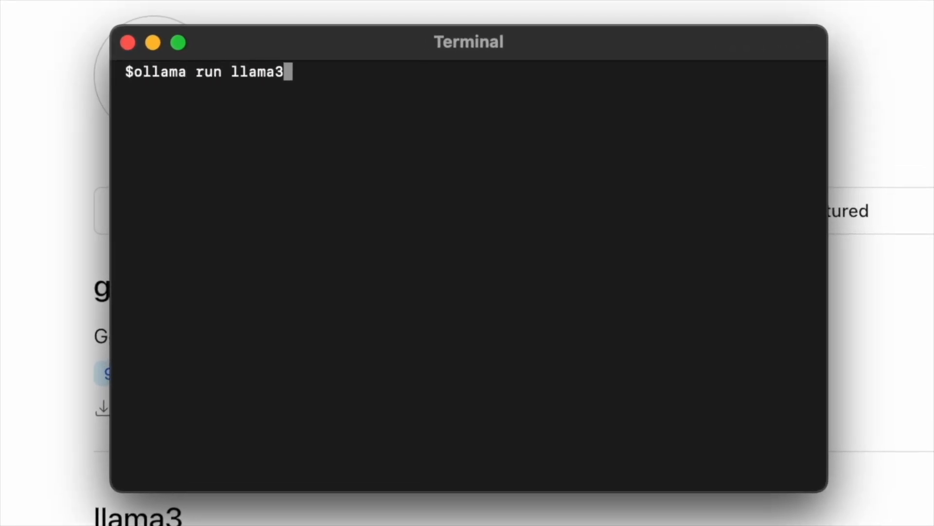
pyautogui.press('Return')
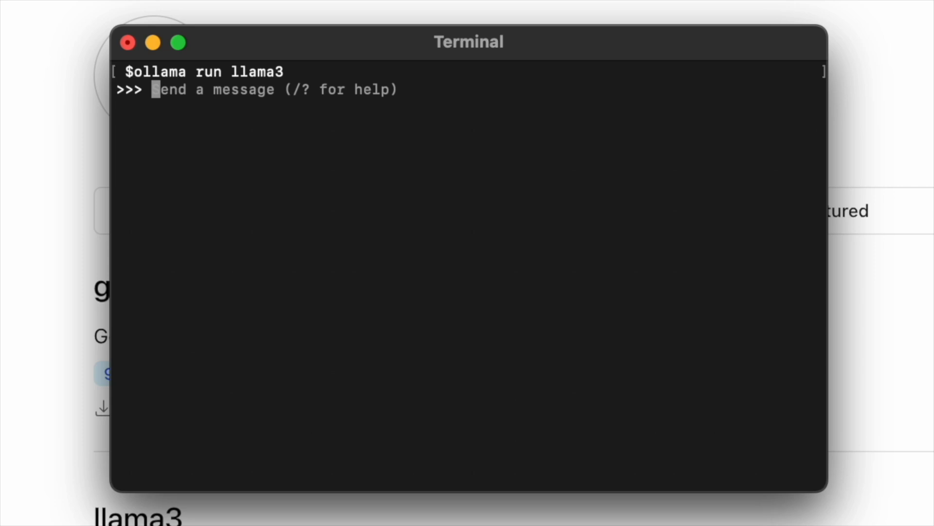
# Ask the model "How are you?" and end the chat session with /bye
pyautogui.write('How are you?')
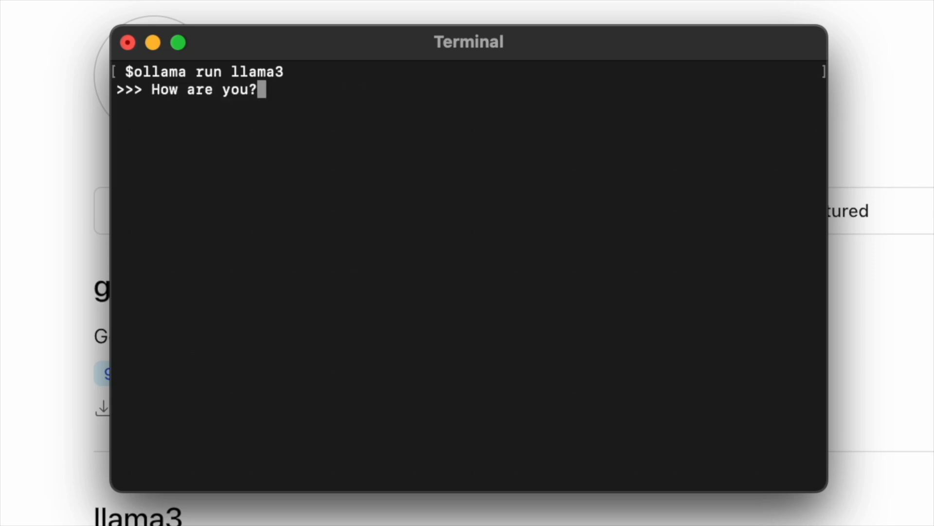
pyautogui.press('Return')
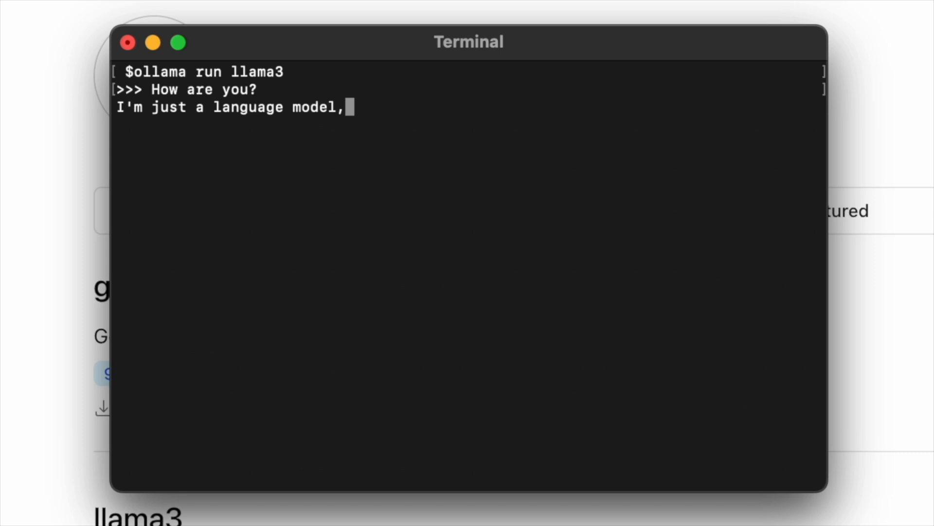
pyautogui.write('/bye')
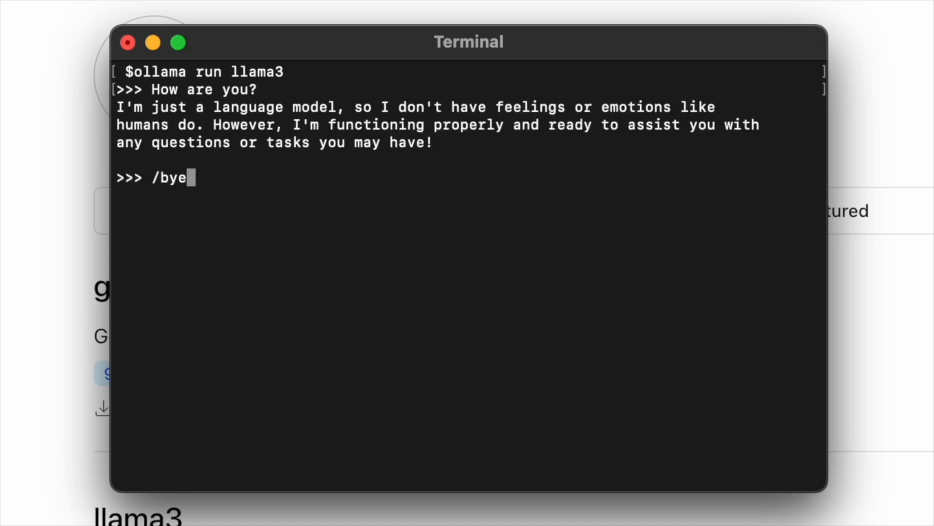
pyautogui.press('Return')
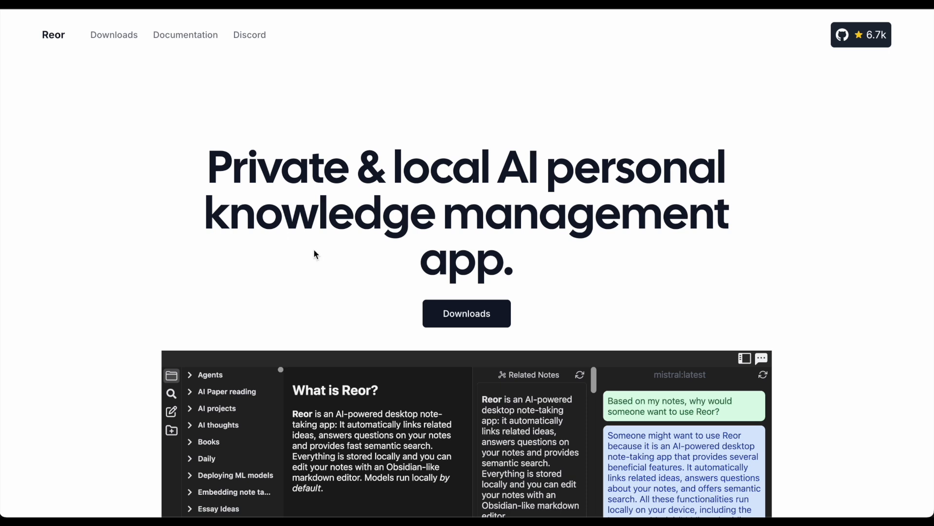
# Open the downloads from the Reor website, and in Reor's setup create a my-vault folder inside Documents as the vault directory
pyautogui.click(455, 319)
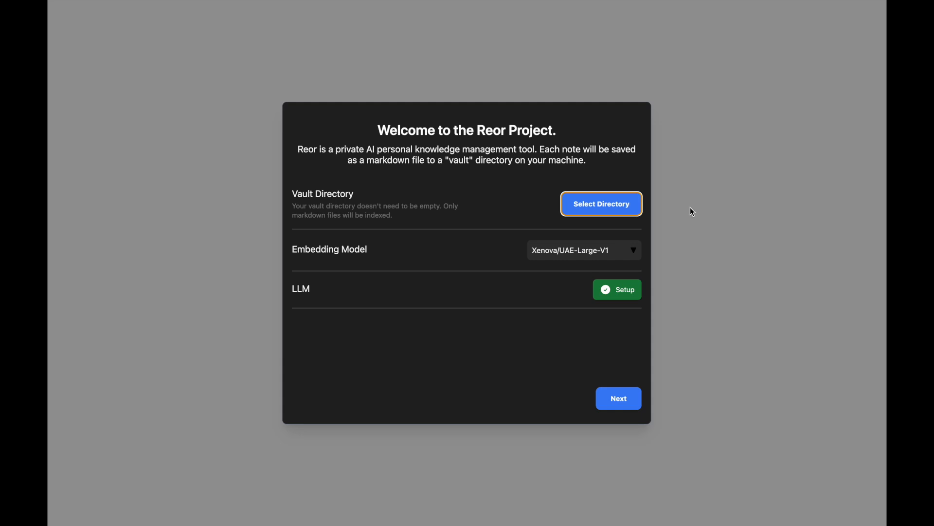
pyautogui.click(610, 206)
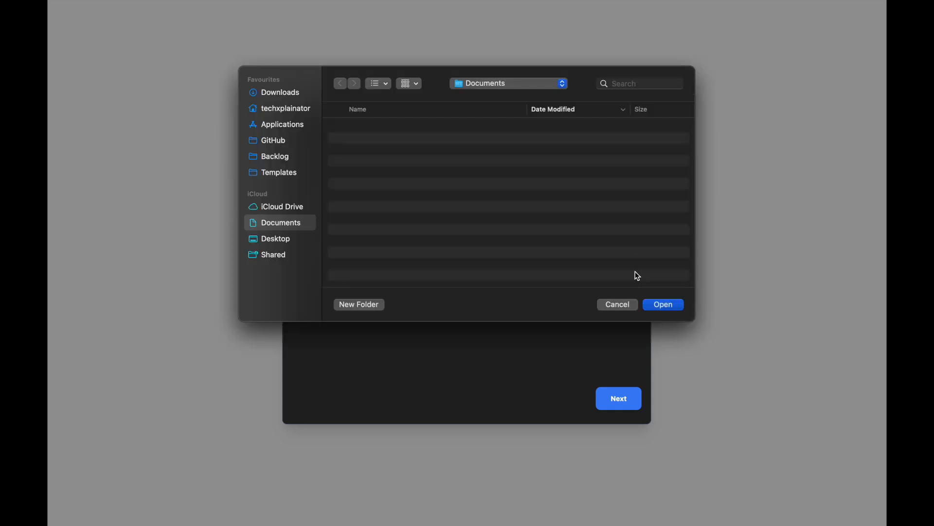
pyautogui.click(364, 305)
pyautogui.write('my-vault')
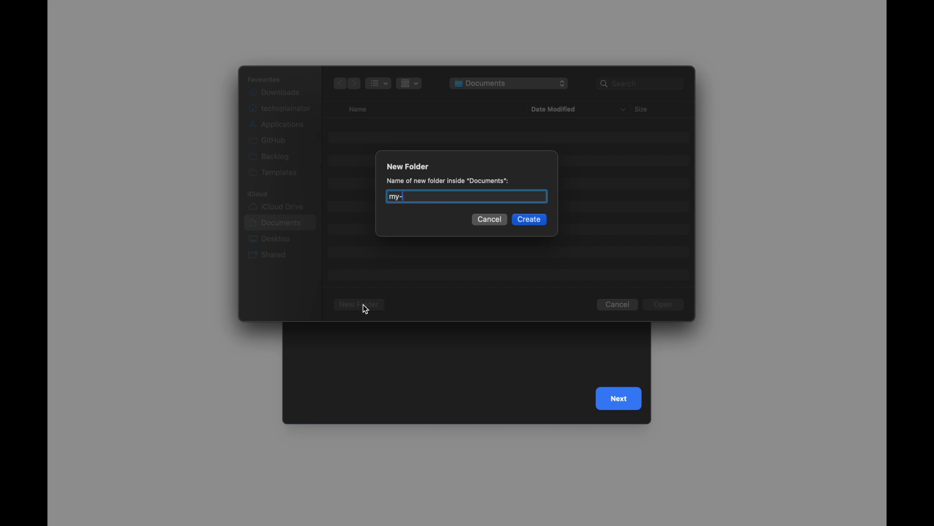
pyautogui.click(526, 220)
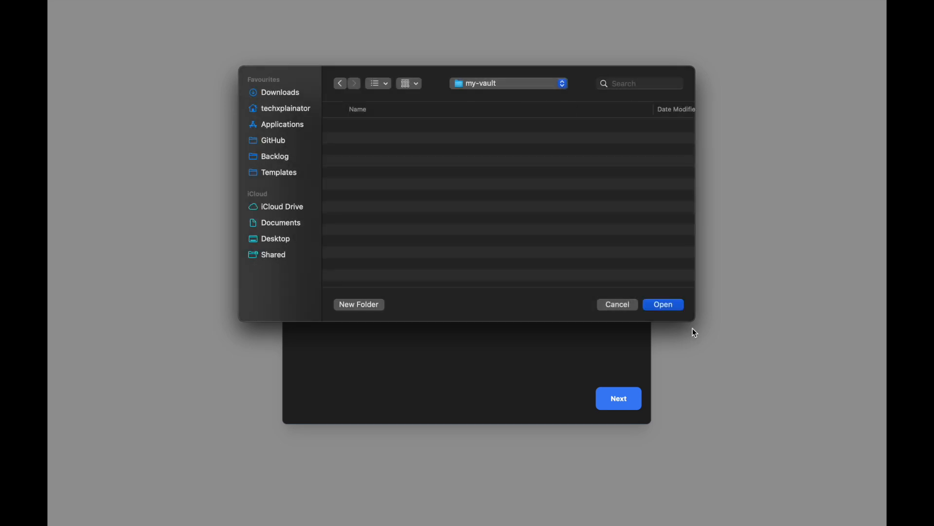
pyautogui.click(670, 305)
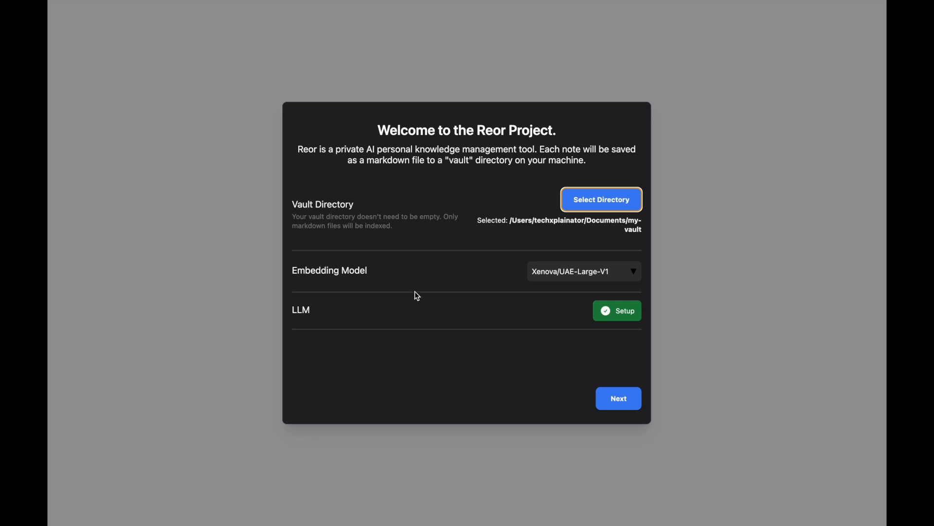
# Keep Xenova/UAE-Large-V1 as the embedding model and set the default LLM to llama3:latest
pyautogui.click(633, 273)
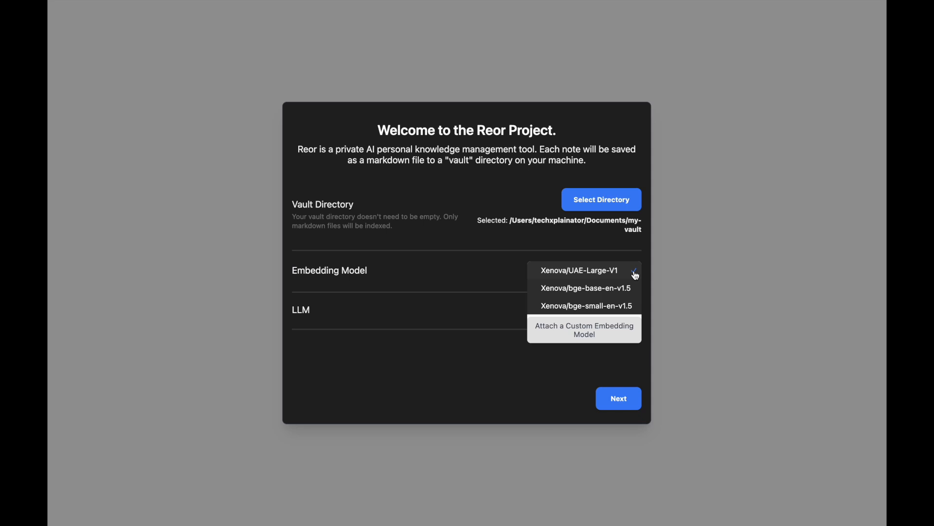
pyautogui.click(635, 275)
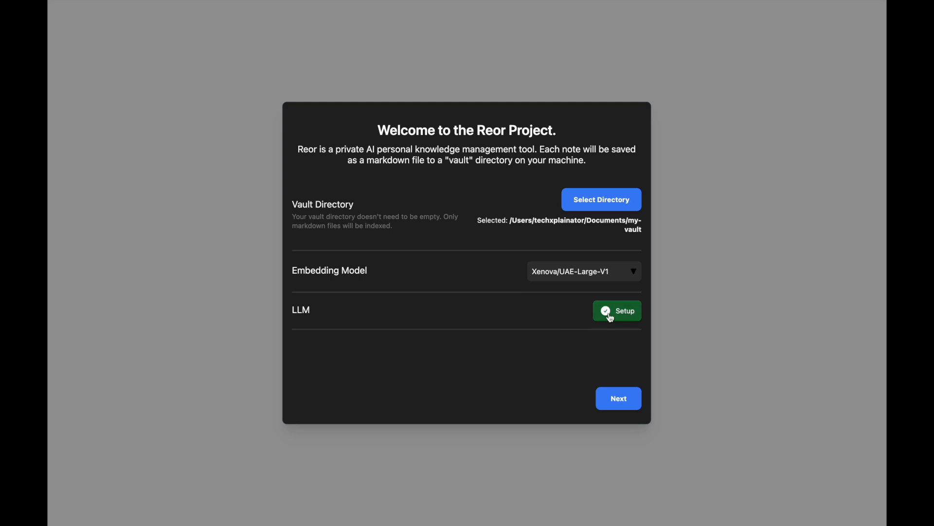
pyautogui.click(609, 314)
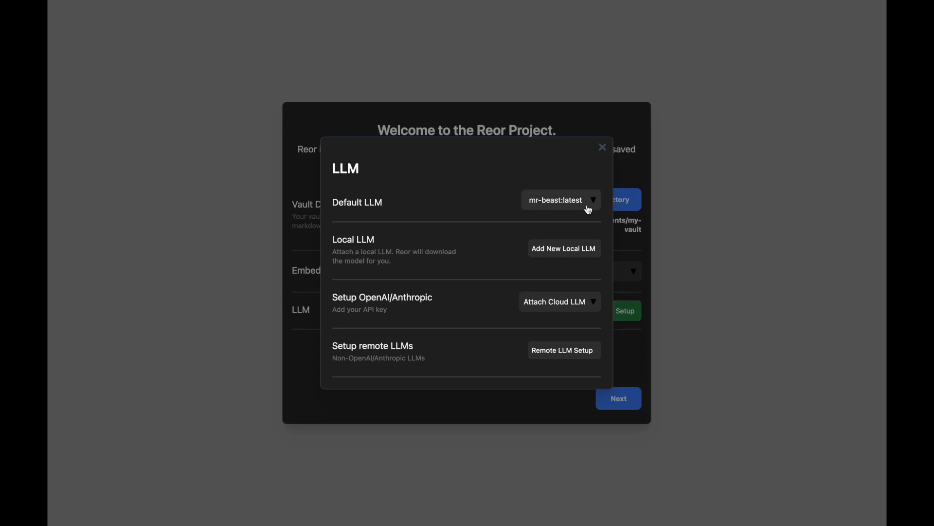
pyautogui.click(595, 203)
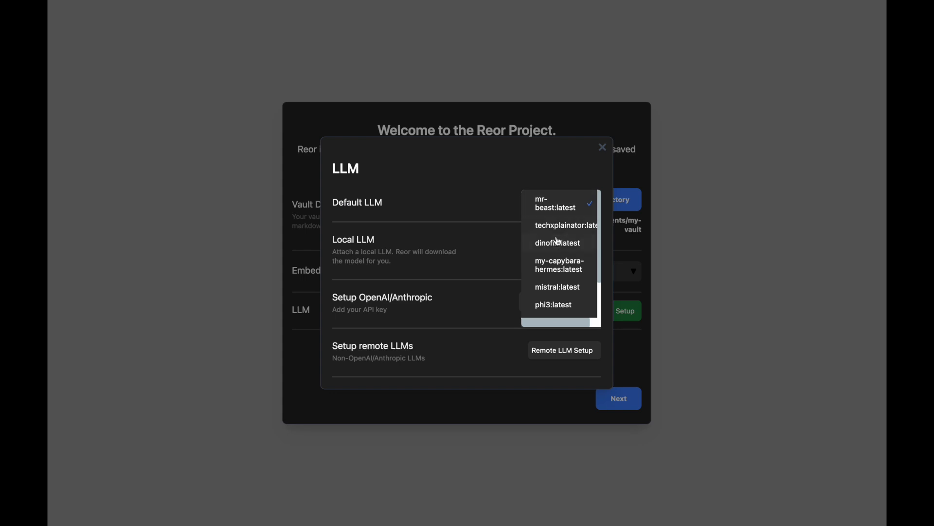
pyautogui.scroll(-2, 560, 251)
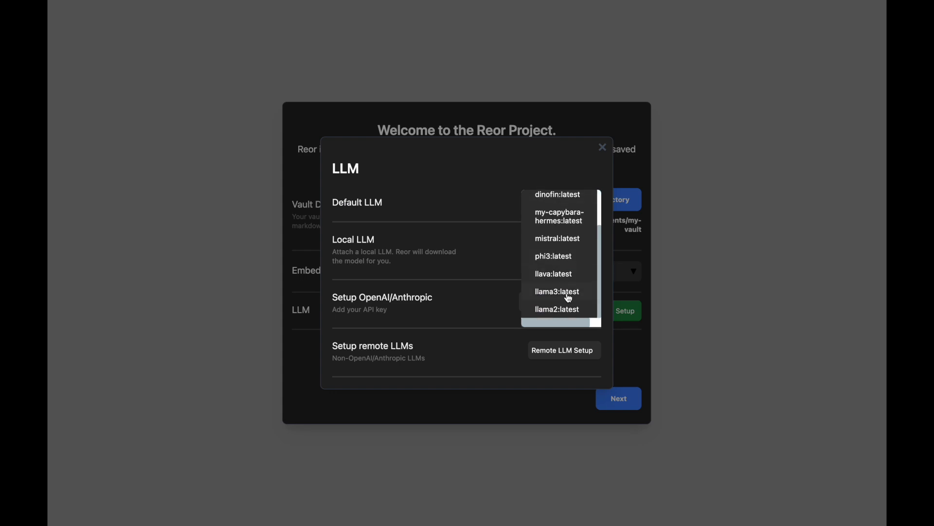
pyautogui.click(565, 292)
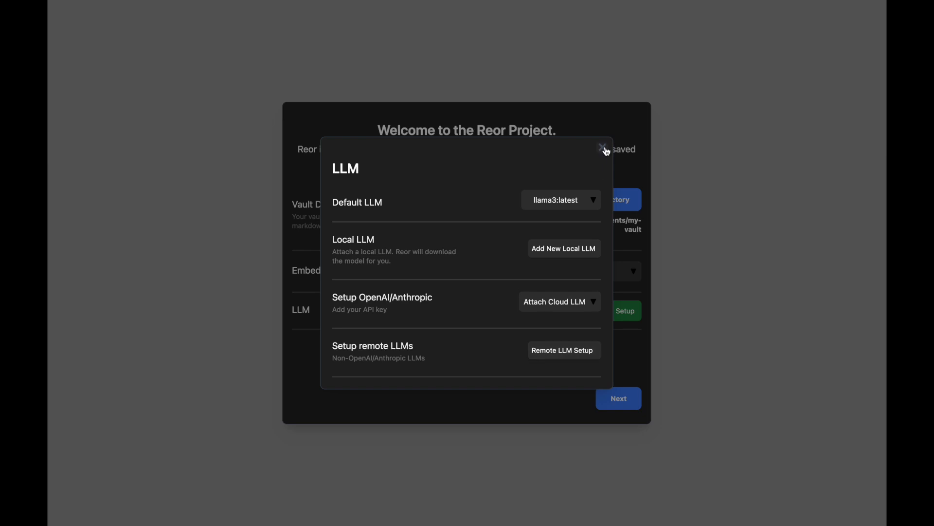
pyautogui.click(603, 148)
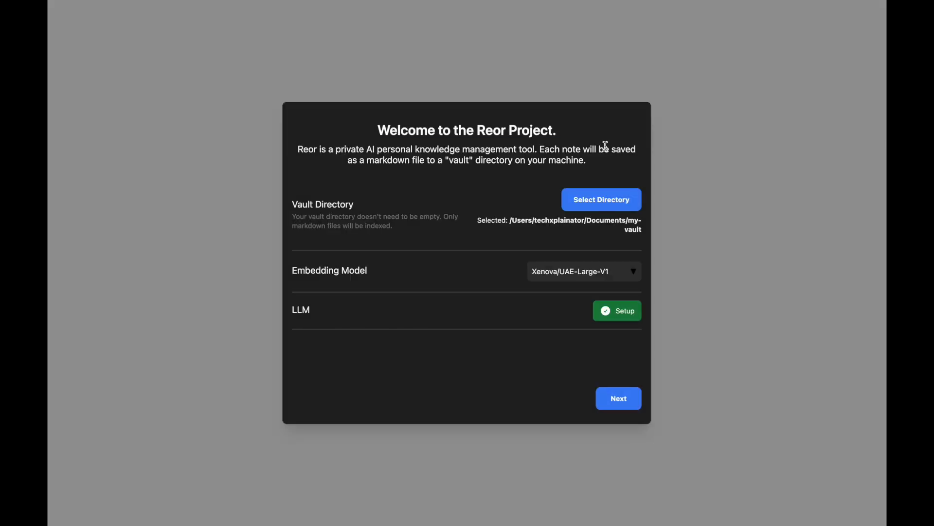
# Finish the Reor setup and allow the app to access files in the Documents folder
pyautogui.click(618, 401)
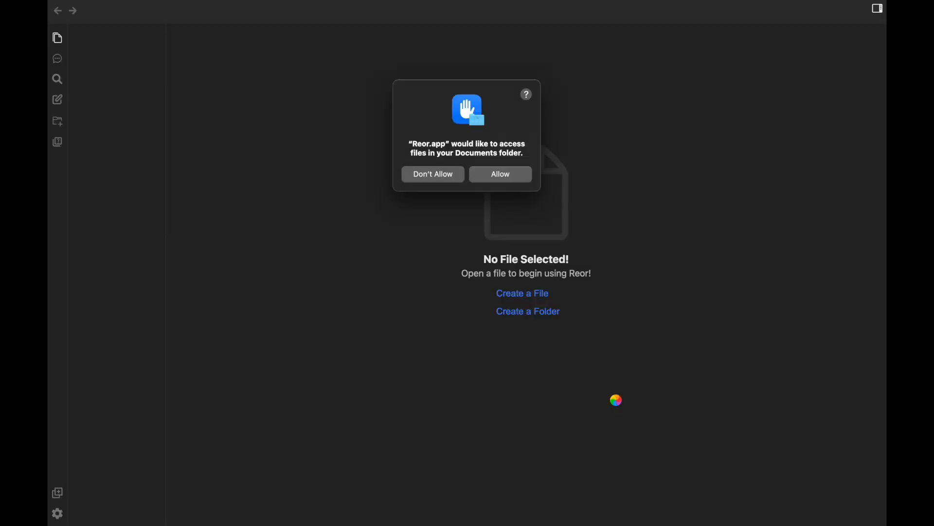
pyautogui.click(502, 174)
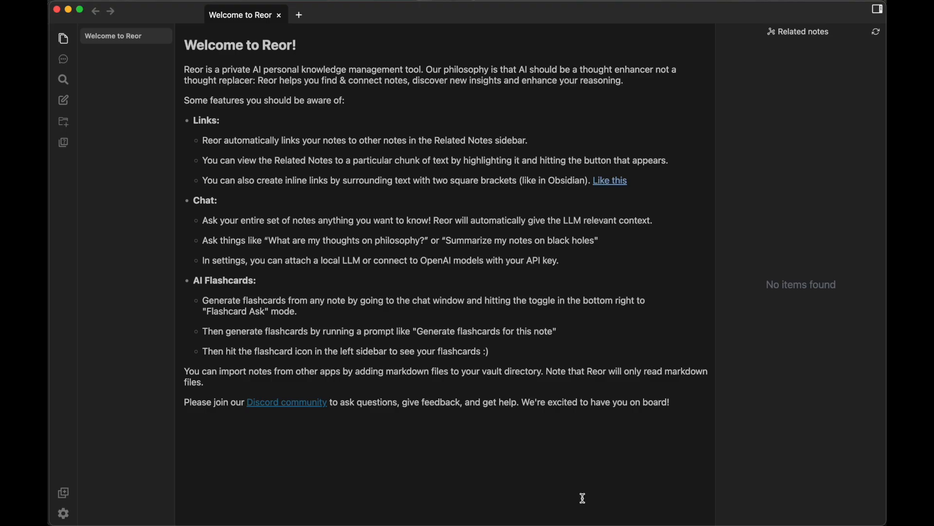
# Create a new note named "My first note"
pyautogui.click(65, 105)
pyautogui.write('My')
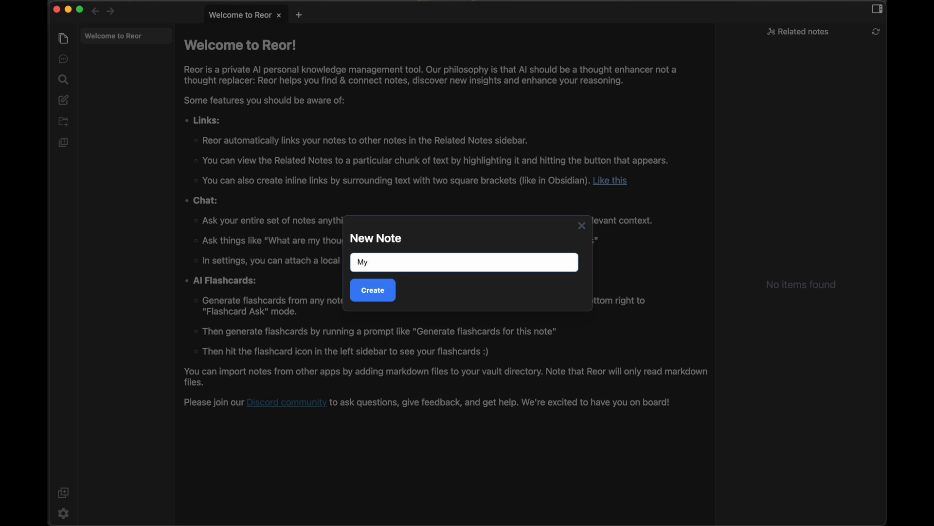
pyautogui.write(' first note')
pyautogui.click(380, 293)
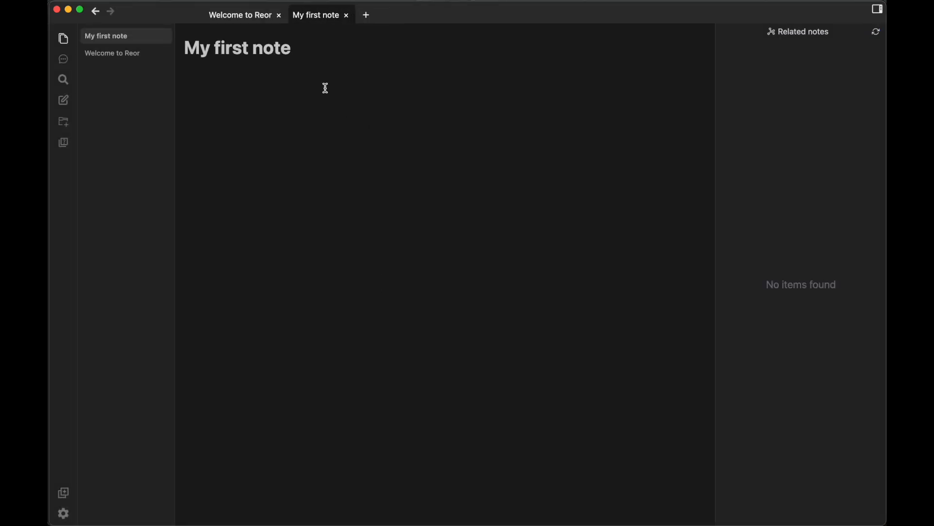
# Have the AI writing assistant "help me write a note on how to use reor note-taking app" and insert its answer into the note
pyautogui.click(315, 50)
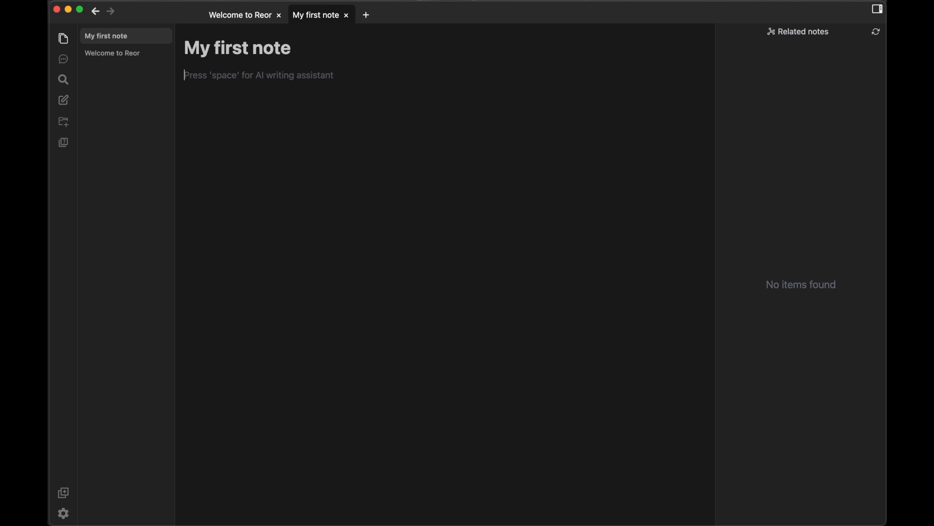
pyautogui.press('space')
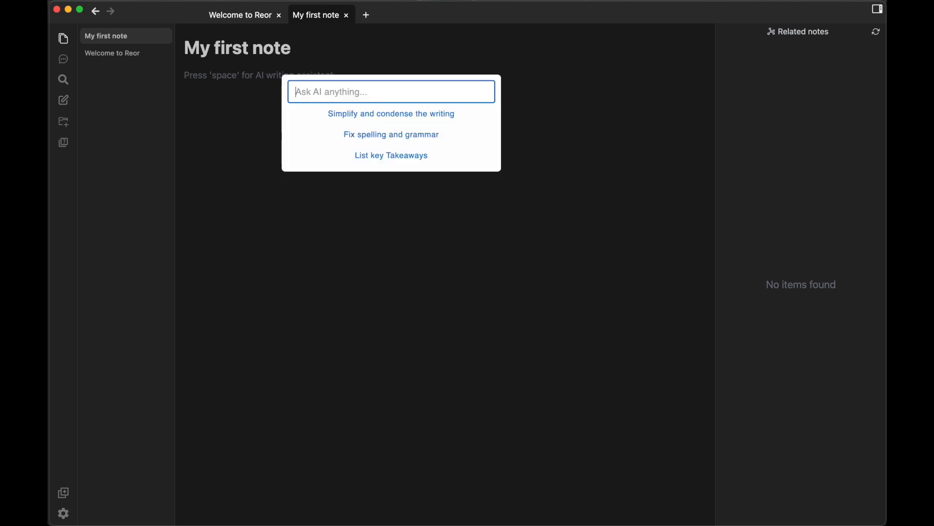
pyautogui.write('help me write a note')
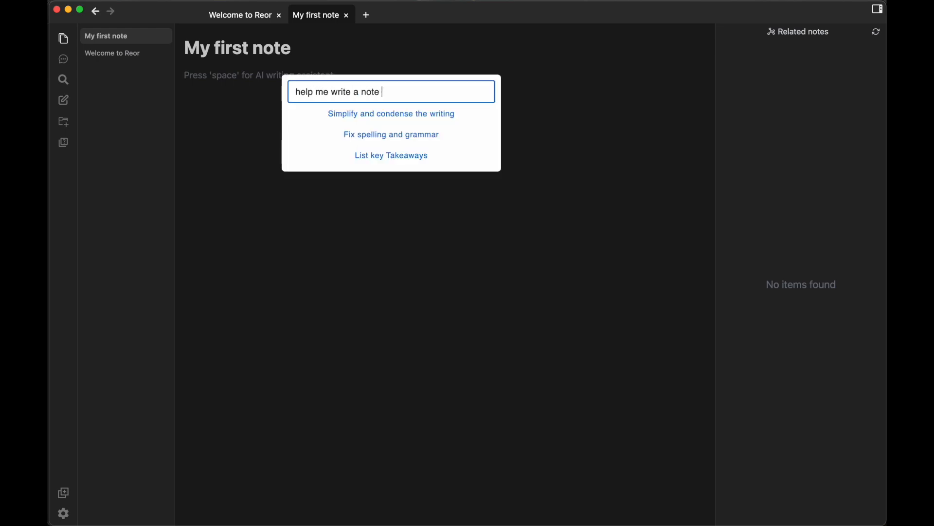
pyautogui.write(' on how to use reor note-taking app')
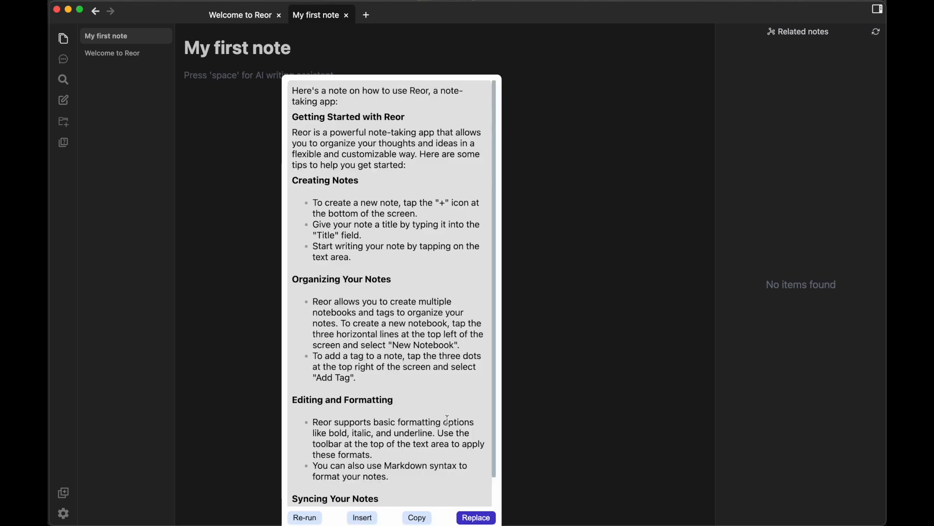
pyautogui.click(363, 518)
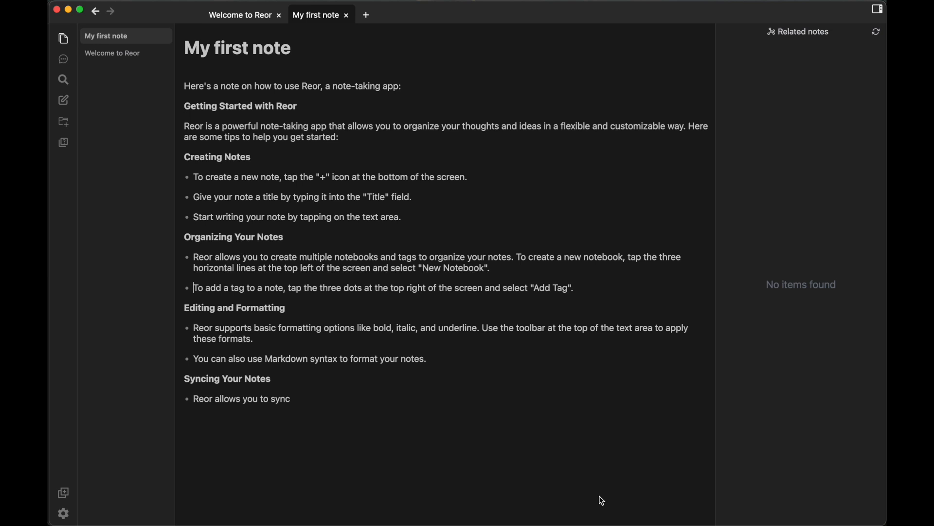
# Run the AI spelling and grammar fix on the "Syncing Your Notes" heading and its bullet in the note
pyautogui.moveTo(294, 401); pyautogui.dragTo(183, 379)
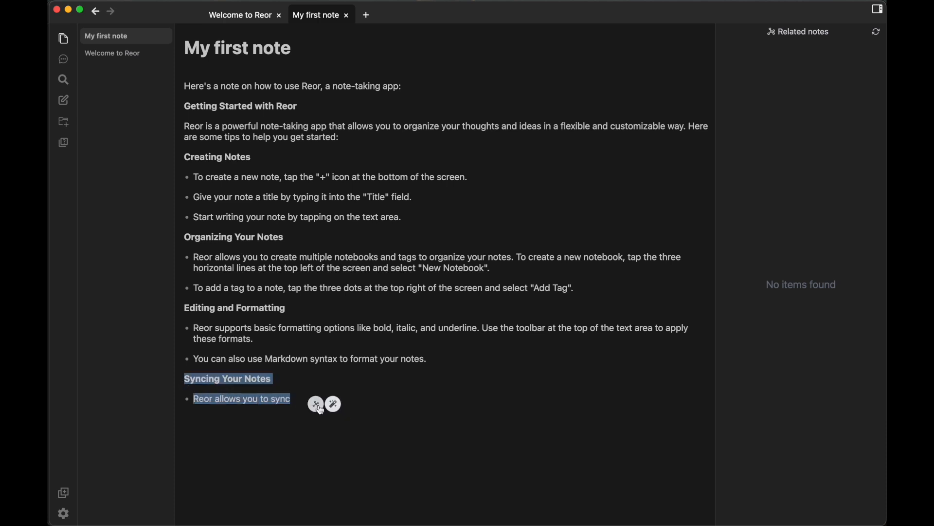
pyautogui.click(334, 405)
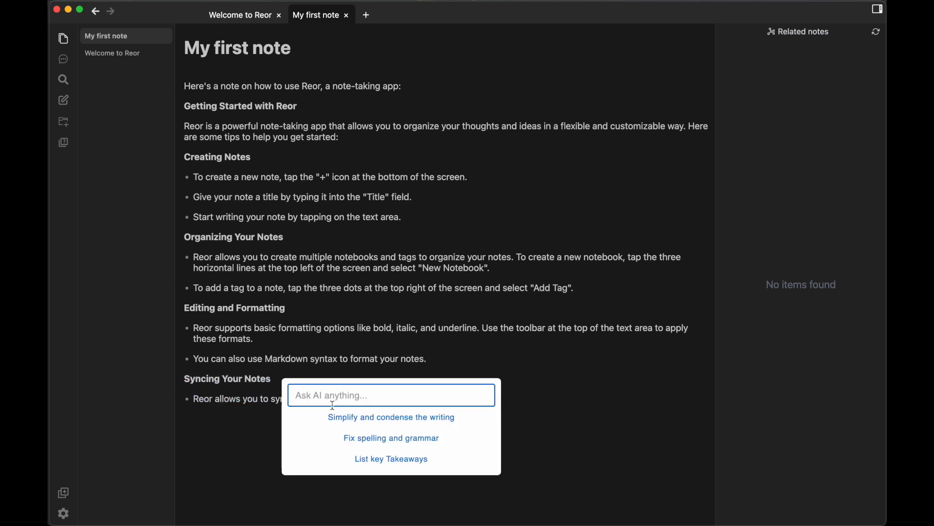
pyautogui.click(370, 441)
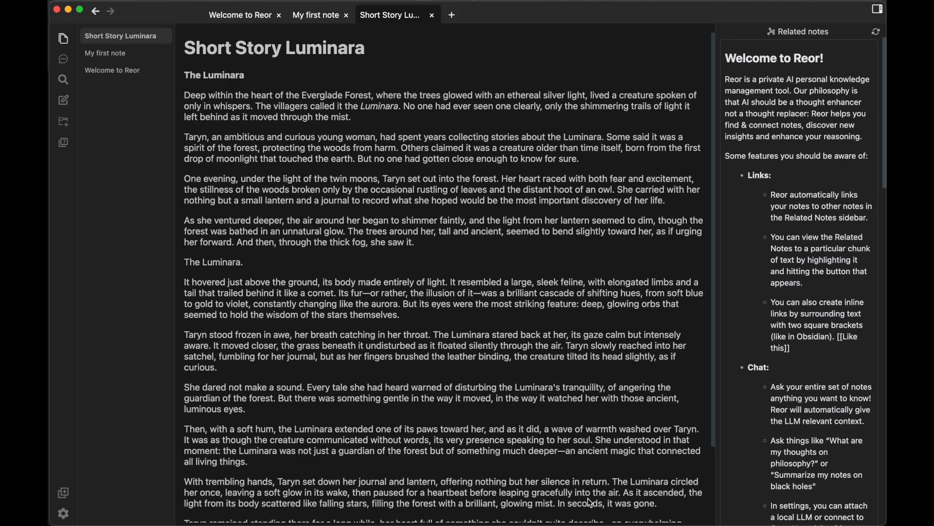
# Start a new AI chat about the notes and ask it to "explain what a luminara is"
pyautogui.scroll(-3, 533, 399)
pyautogui.scroll(-4, 533, 399)
pyautogui.scroll(7, 533, 399)
pyautogui.click(64, 62)
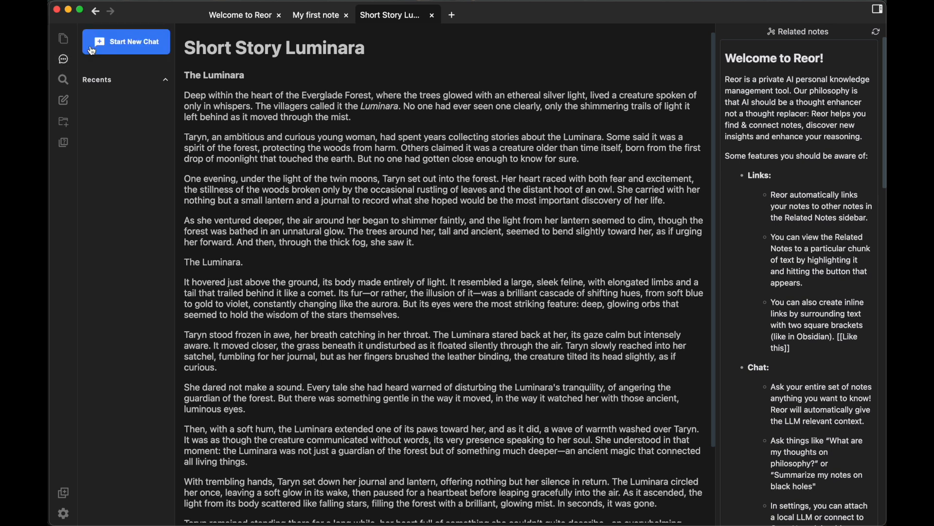
pyautogui.click(116, 48)
pyautogui.click(307, 192)
pyautogui.write('explain')
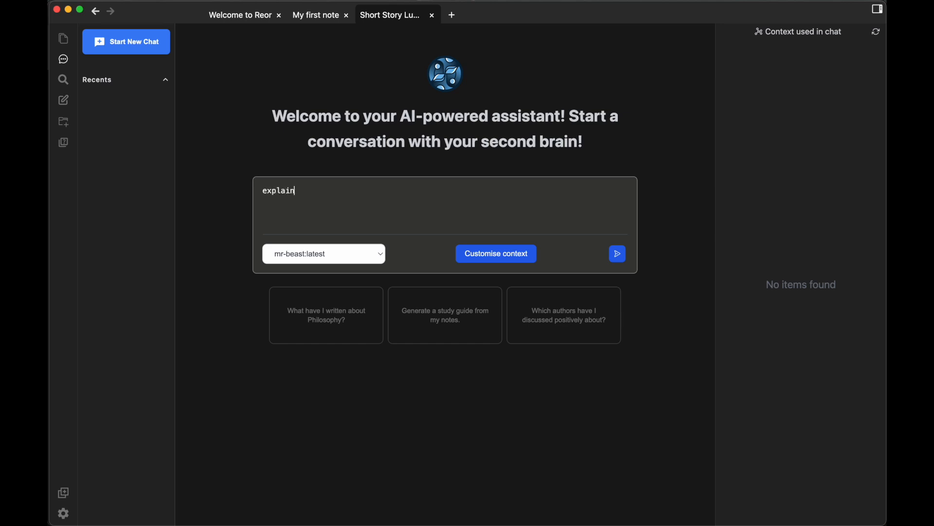
pyautogui.write(' what a luminara is')
pyautogui.click(618, 257)
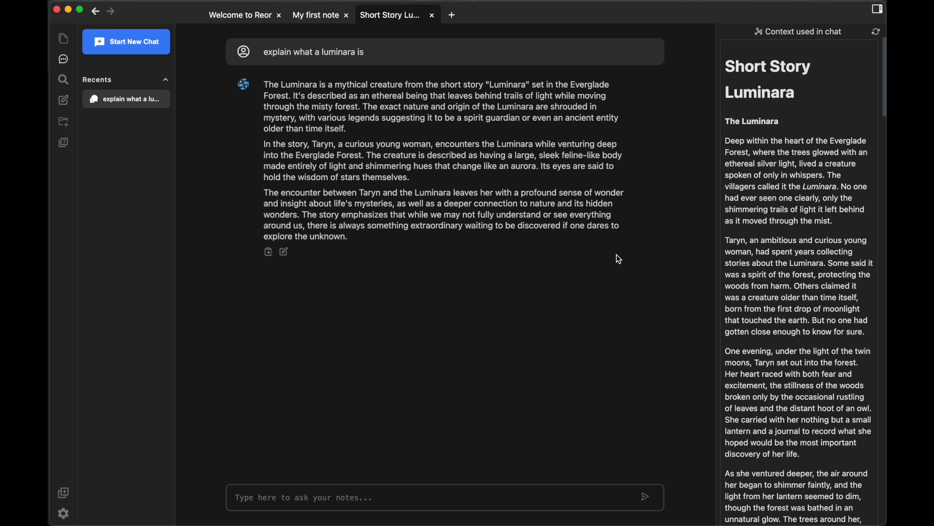
# Ask the follow-up question "does a luminara interact with llamas?" in the same chat
pyautogui.click(401, 497)
pyautogui.write('does')
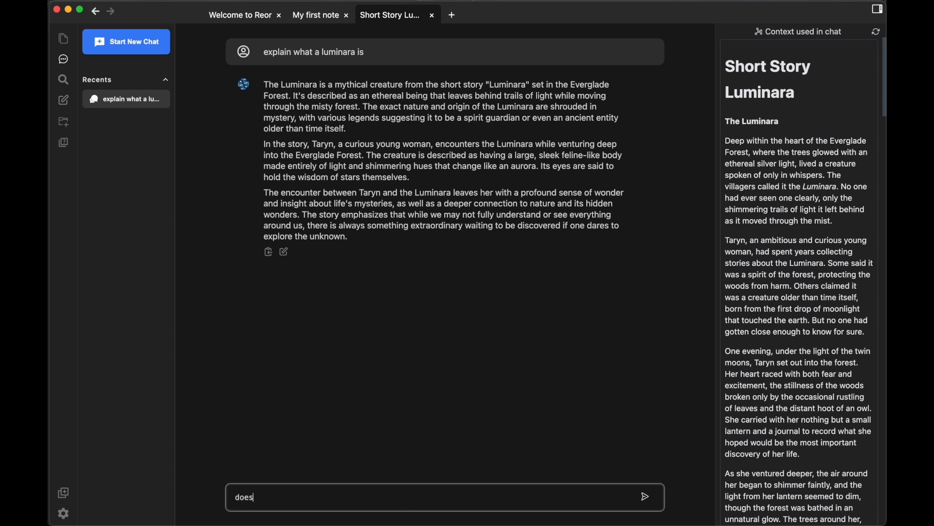
pyautogui.write(' a luminara interact with l')
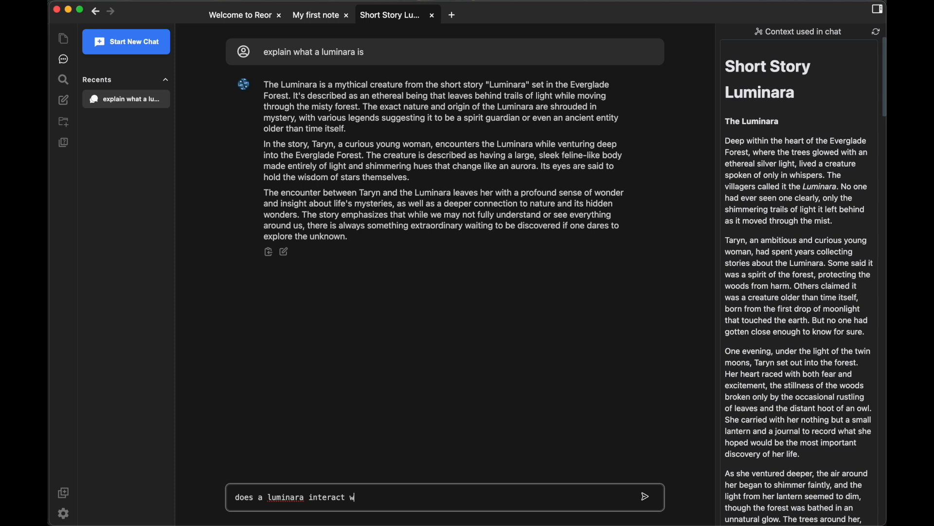
pyautogui.write('lama')
pyautogui.press('BackSpace')
pyautogui.press('BackSpace')
pyautogui.press('BackSpace')
pyautogui.press('BackSpace')
pyautogui.write('amas?')
pyautogui.press('Return')
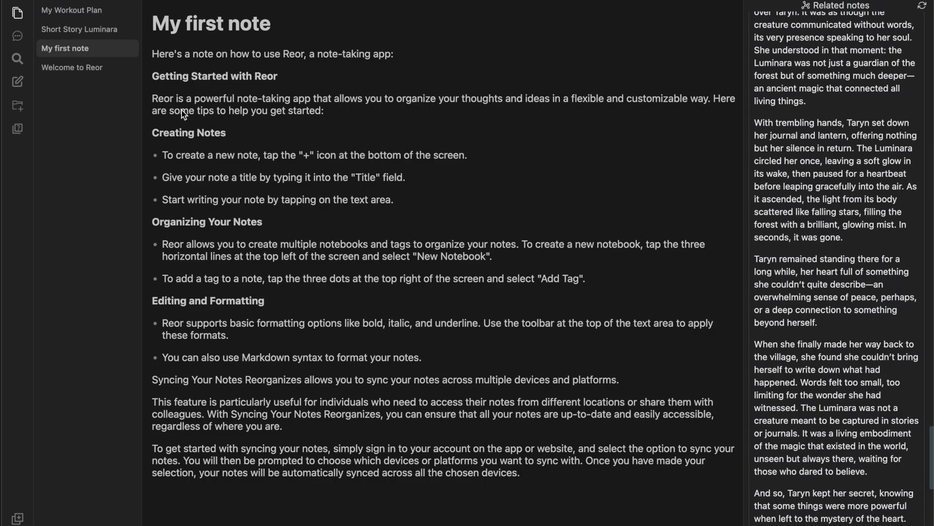
# Run a semantic search for "train" across the notes and widen the column showing the results
pyautogui.click(18, 60)
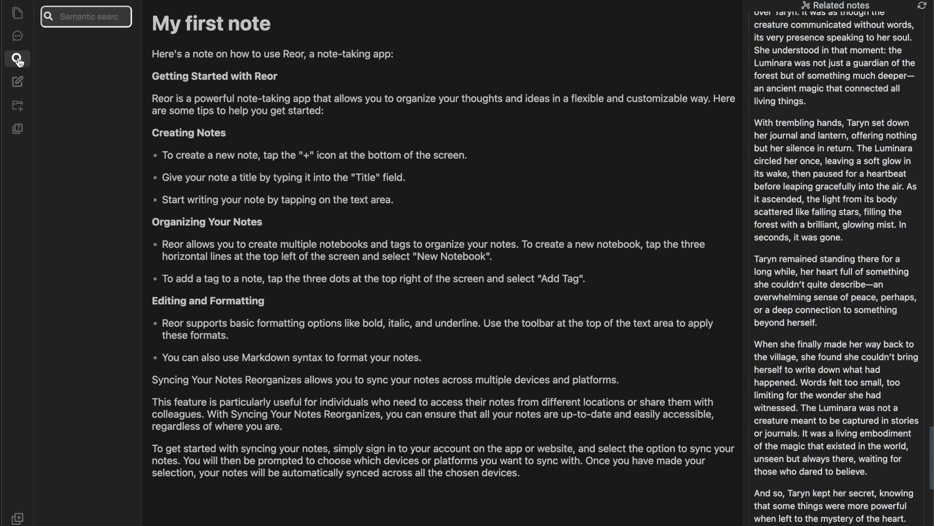
pyautogui.write('train')
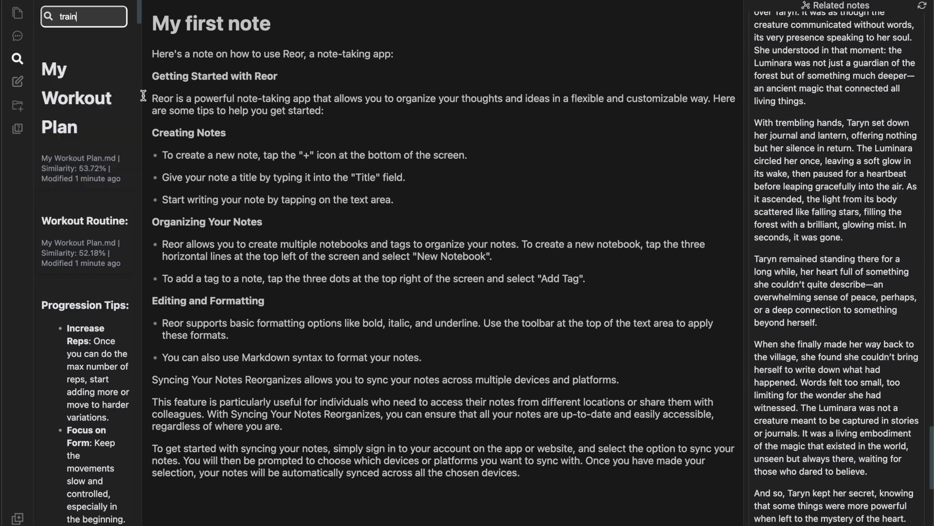
pyautogui.moveTo(141, 96); pyautogui.dragTo(251, 96)
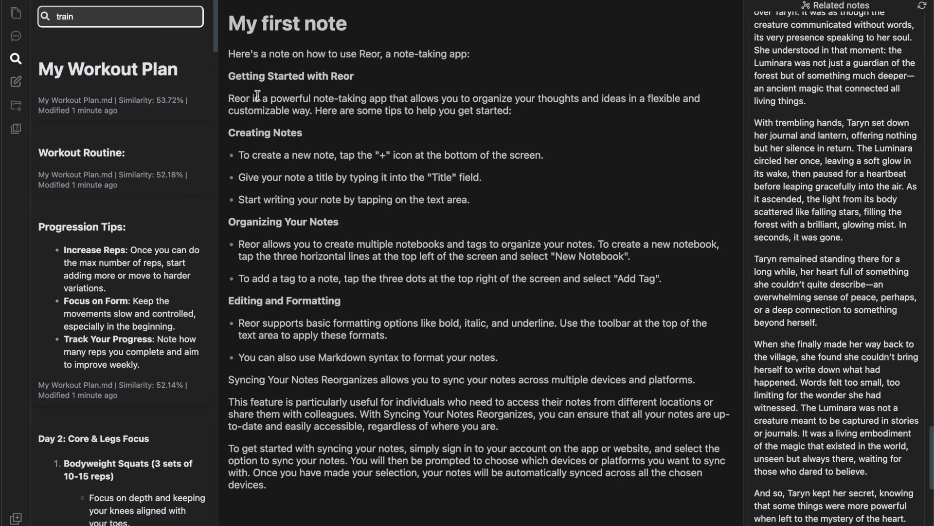
# Review the matching passages and open the My Workout Plan note from its Workout Routine result
pyautogui.scroll(-9, 106, 298)
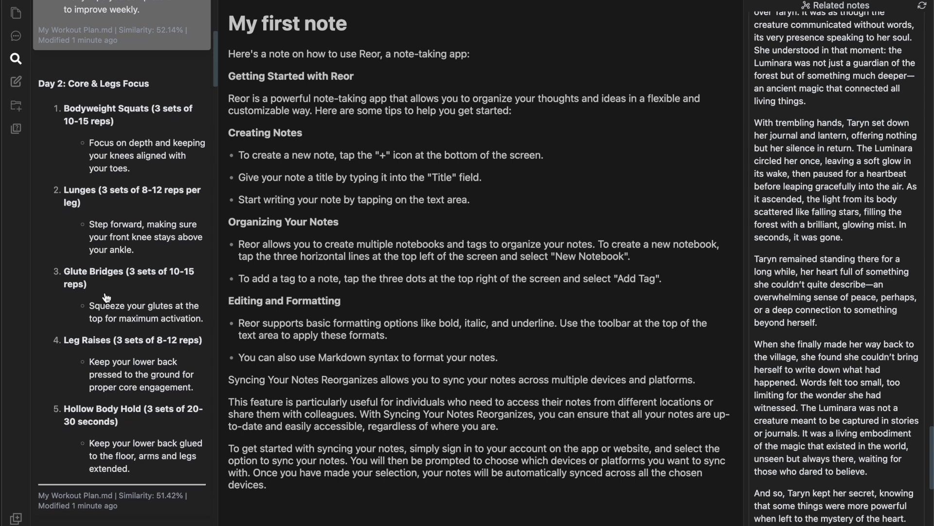
pyautogui.scroll(-9, 106, 297)
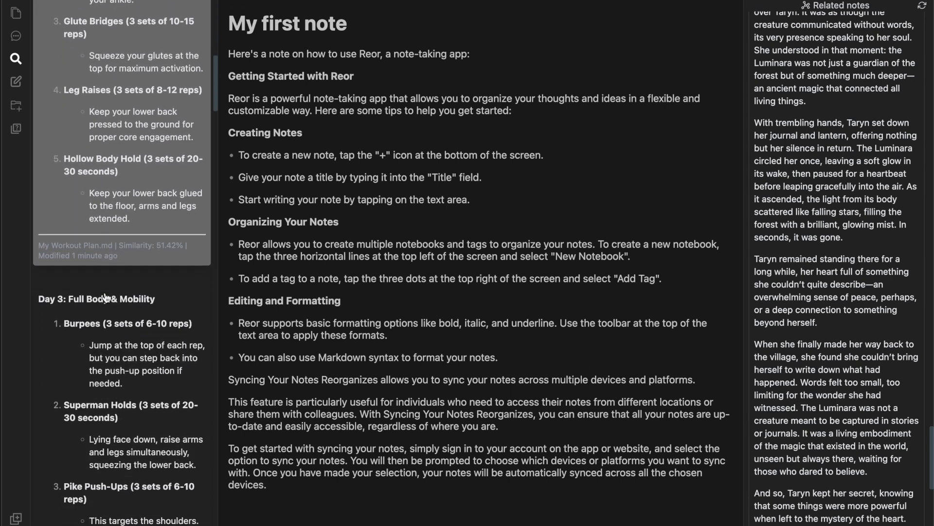
pyautogui.scroll(-1, 106, 298)
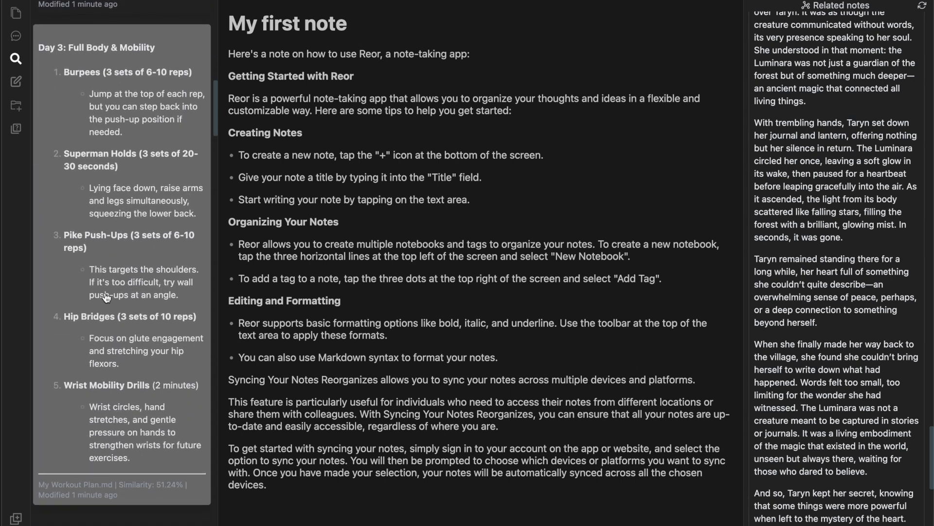
pyautogui.scroll(20, 106, 298)
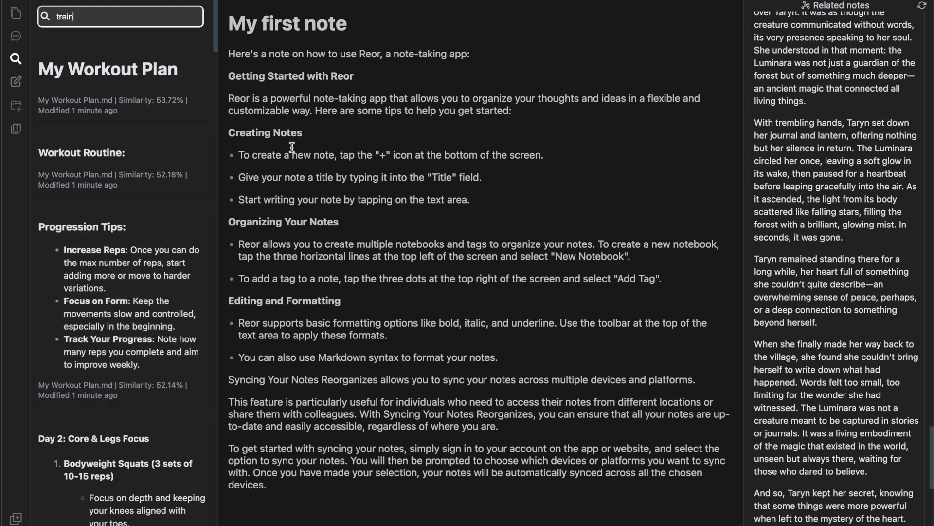
pyautogui.click(73, 179)
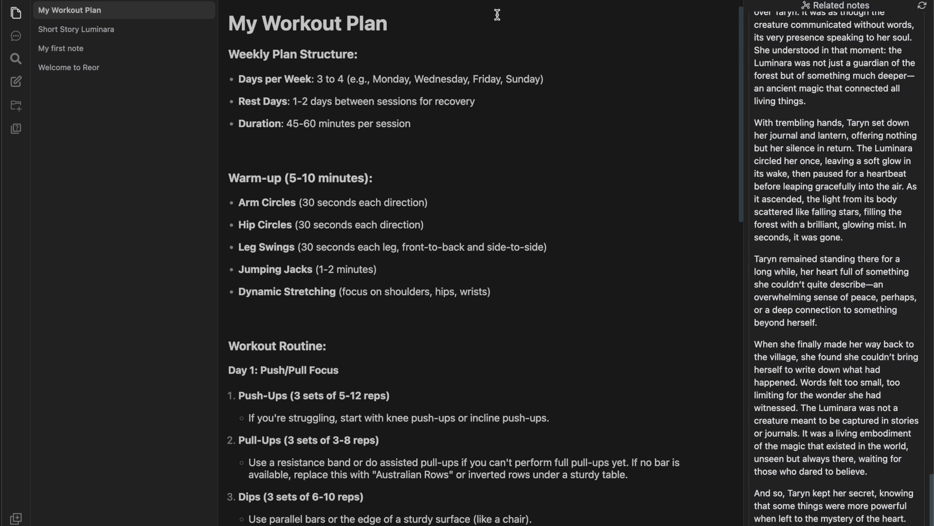